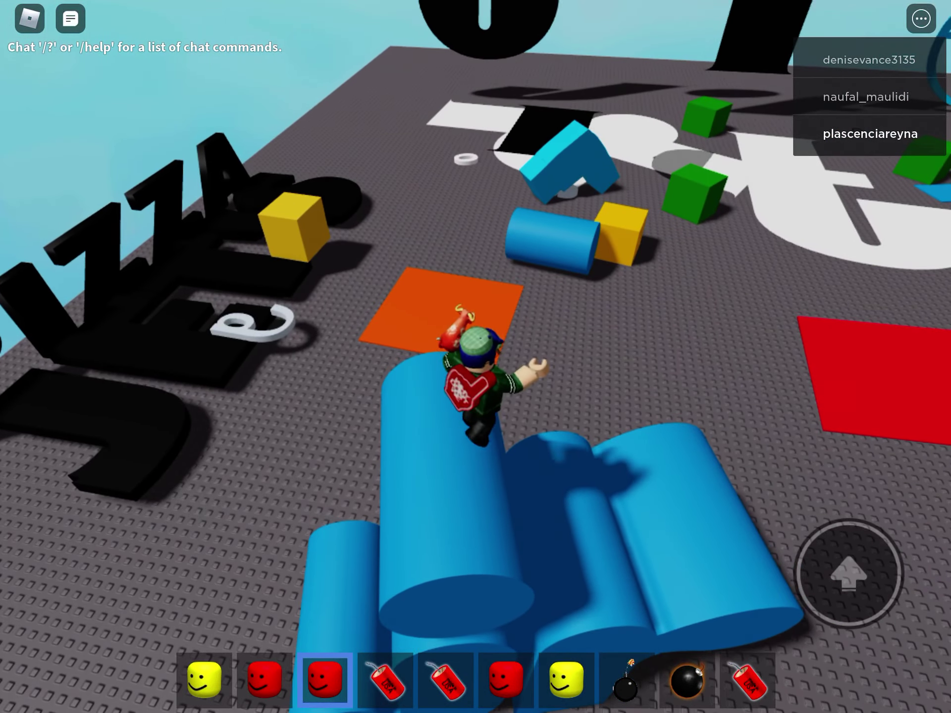
- Drop dynamite from slot 5, then a glowing red bomb from slot 6, beside the blue pieces
click(445, 679)
click(506, 680)
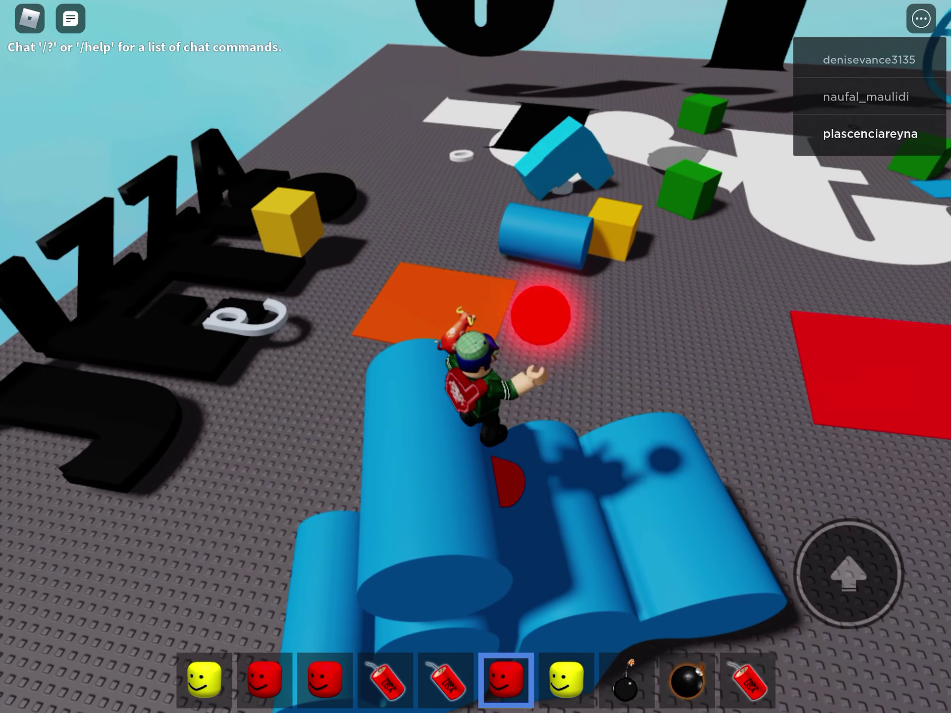